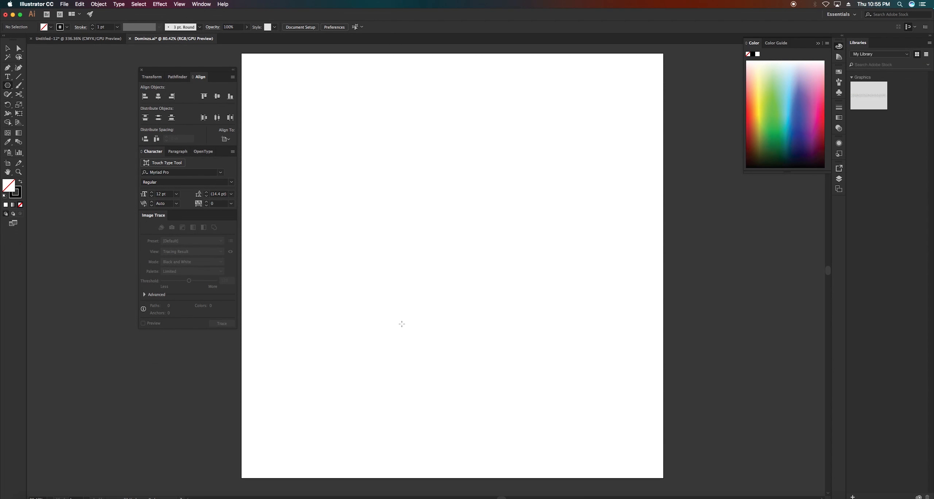
# Draw an upright equilateral triangle, about 5.77 in wide and 5 in high, near the middle of the artboard on Layer 3
pyautogui.moveTo(402, 323); pyautogui.dragTo(444, 282)
pyautogui.press('super+z')
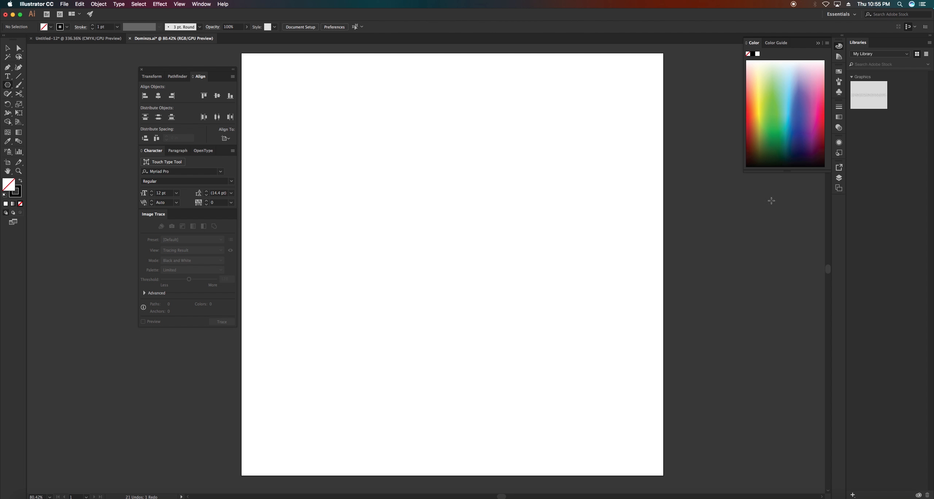
pyautogui.click(839, 179)
pyautogui.moveTo(410, 294)
pyautogui.mouseDown()
pyautogui.moveTo(461, 246)
pyautogui.moveTo(471, 259)
pyautogui.mouseUp()
pyautogui.press('Up')
pyautogui.press('Up')
pyautogui.press('Down')
pyautogui.press('Down')
pyautogui.press('shift')
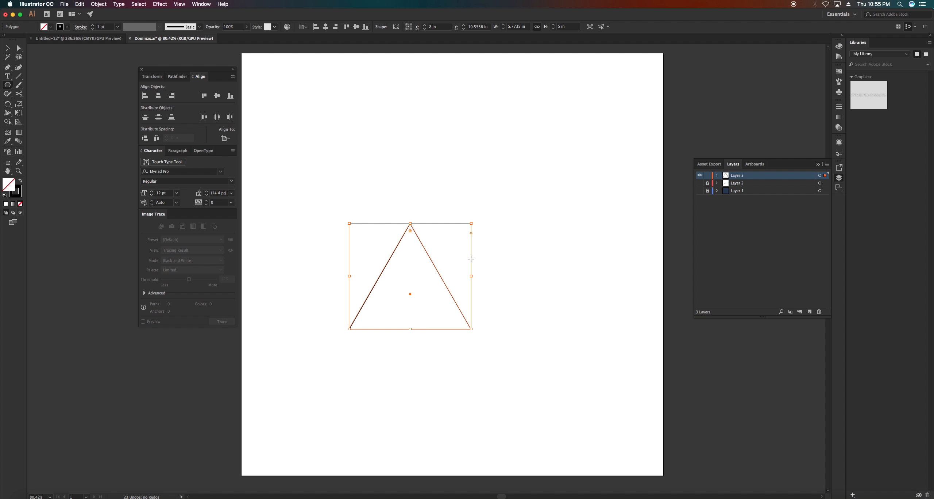
# Move the triangle and align it to the horizontal and vertical centre of the artboard
pyautogui.press('v')
pyautogui.click(473, 312)
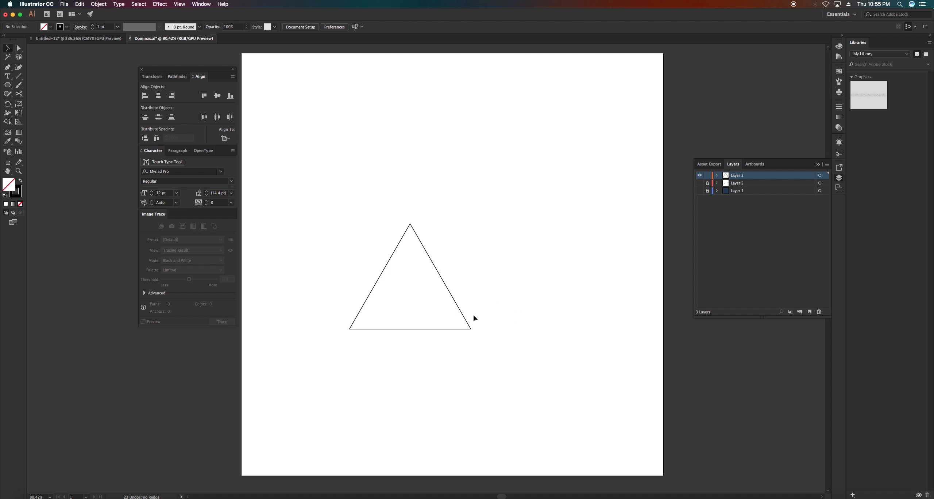
pyautogui.click(471, 328)
pyautogui.press('alt')
pyautogui.moveTo(463, 329); pyautogui.dragTo(509, 331)
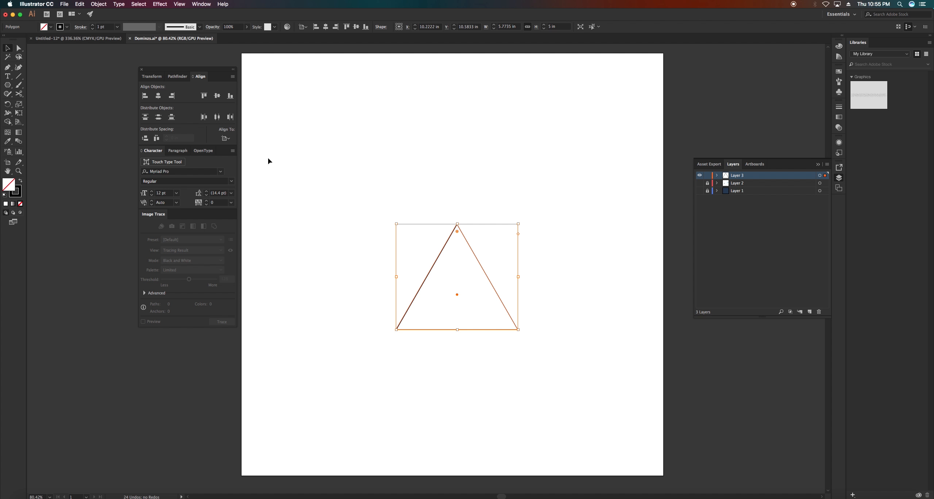
pyautogui.click(218, 98)
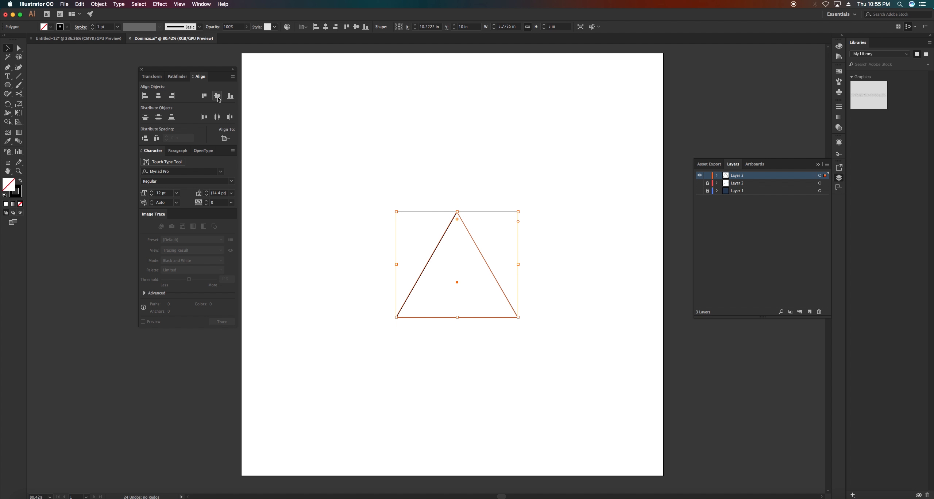
pyautogui.click(160, 96)
pyautogui.moveTo(386, 338); pyautogui.dragTo(414, 299)
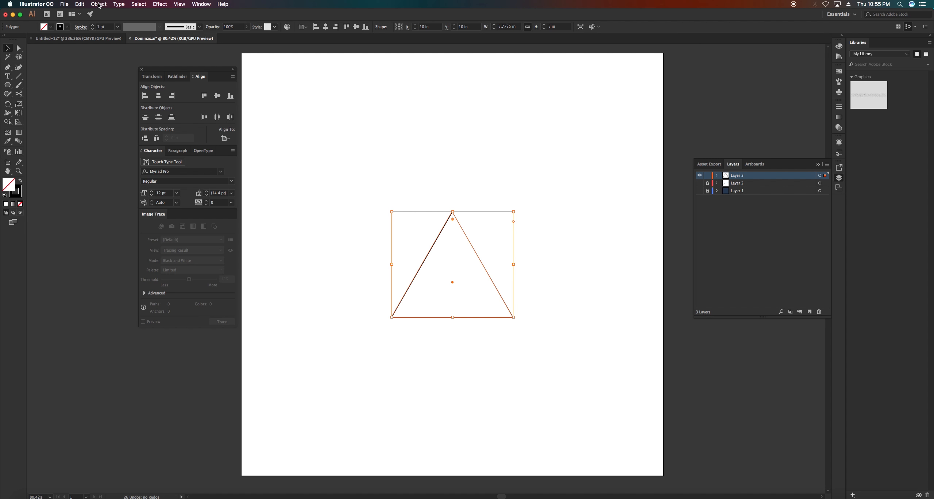
# Start a Distort & Transform > Transform effect on the triangle with horizontal and vertical scale at 92%
pyautogui.click(160, 5)
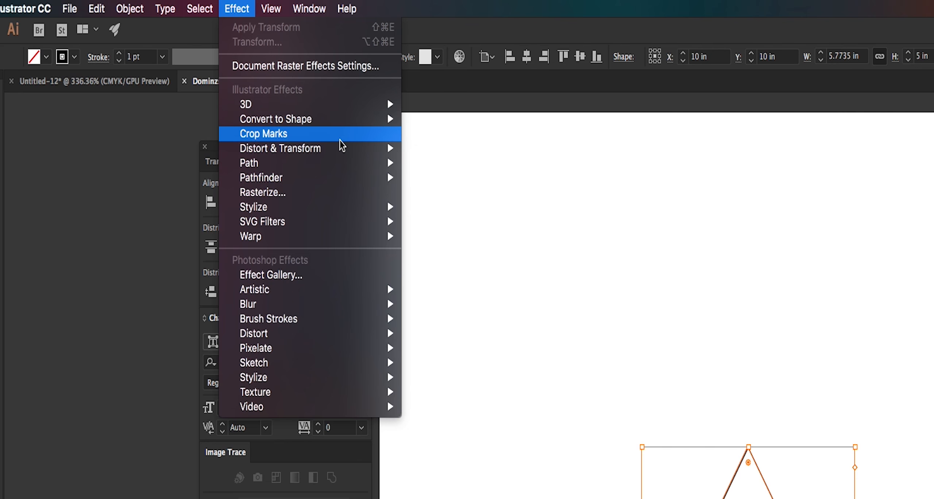
pyautogui.moveTo(330, 150)
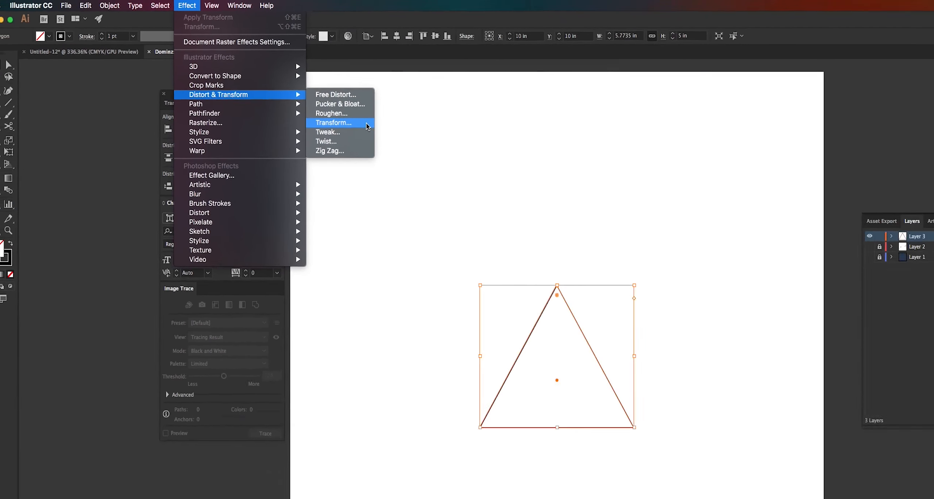
pyautogui.click(485, 197)
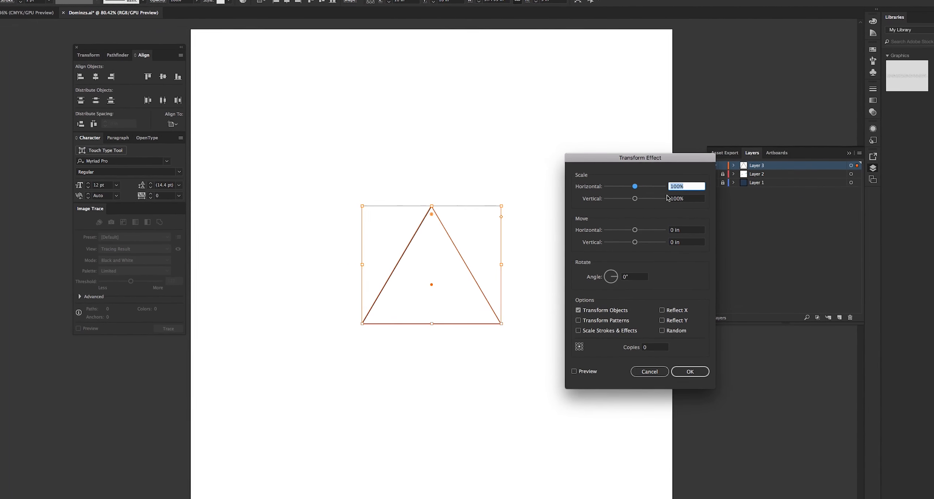
pyautogui.write('92')
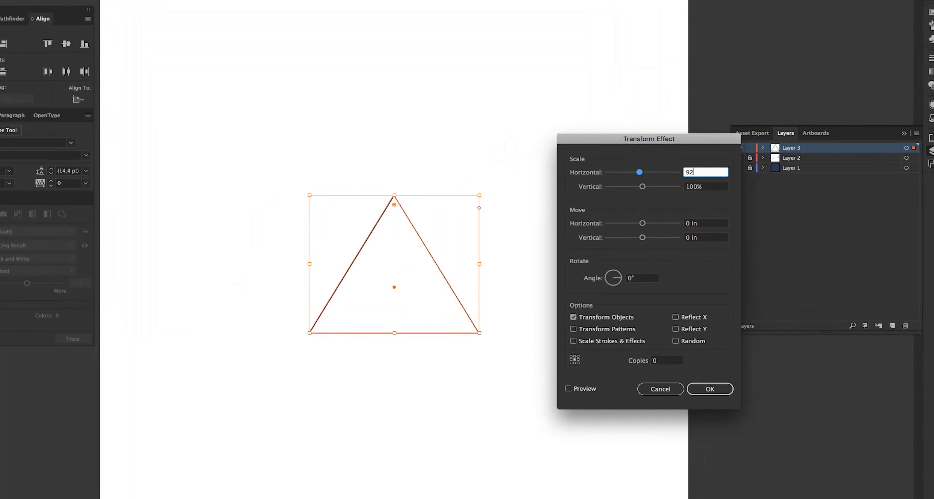
pyautogui.click(694, 189)
pyautogui.doubleClick(718, 178)
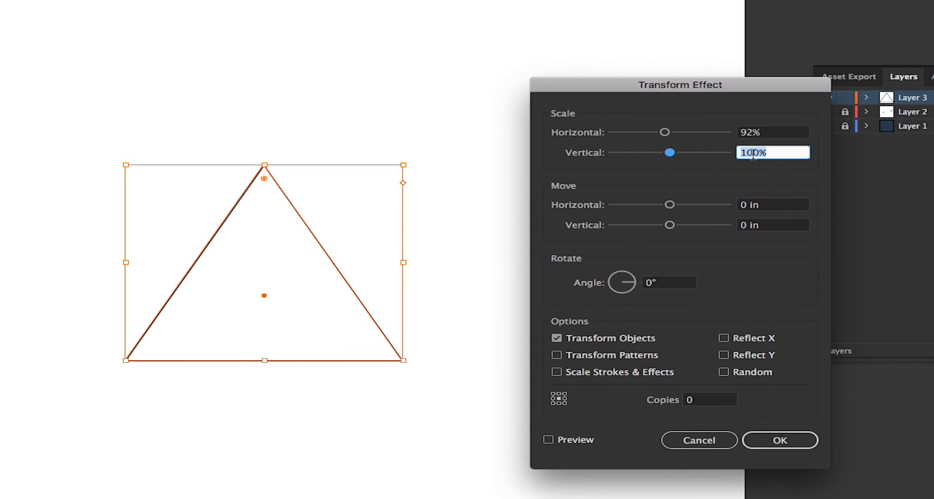
pyautogui.write('92')
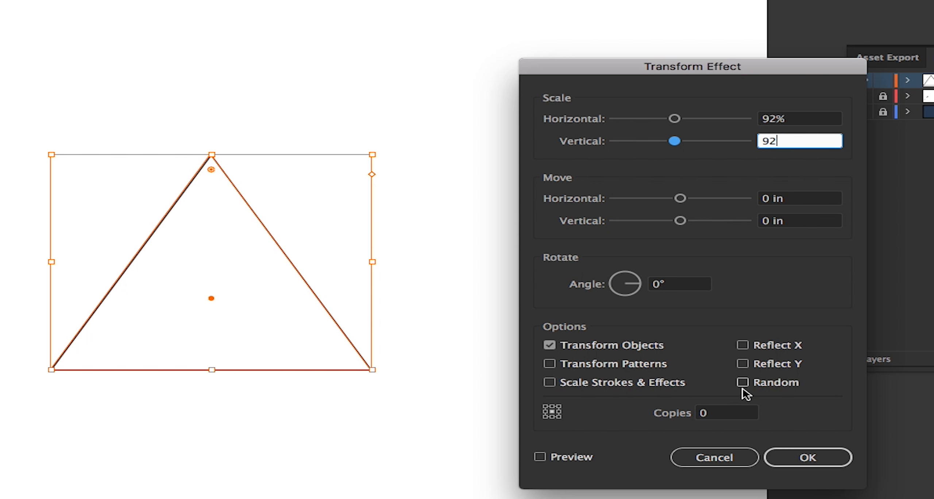
# Set the Transform effect to 24 copies with a 10° rotation angle and turn on its preview
pyautogui.click(728, 416)
pyautogui.doubleClick(727, 416)
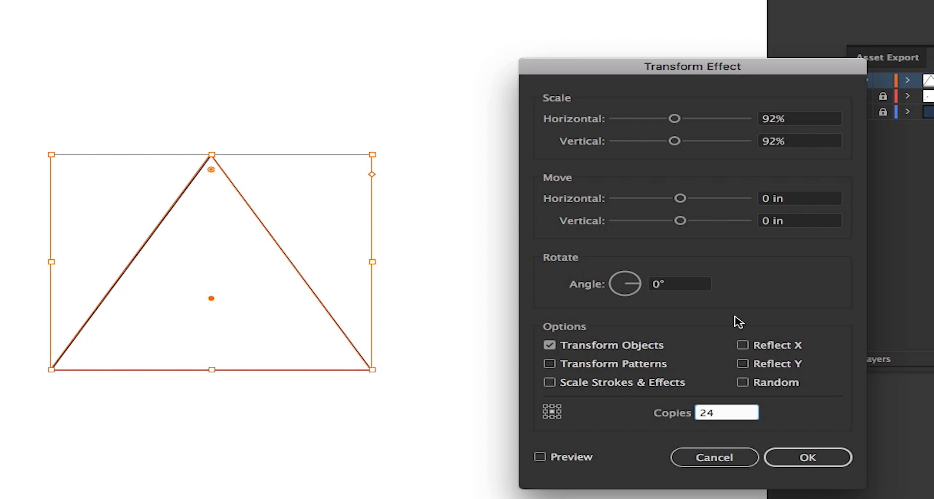
pyautogui.click(681, 288)
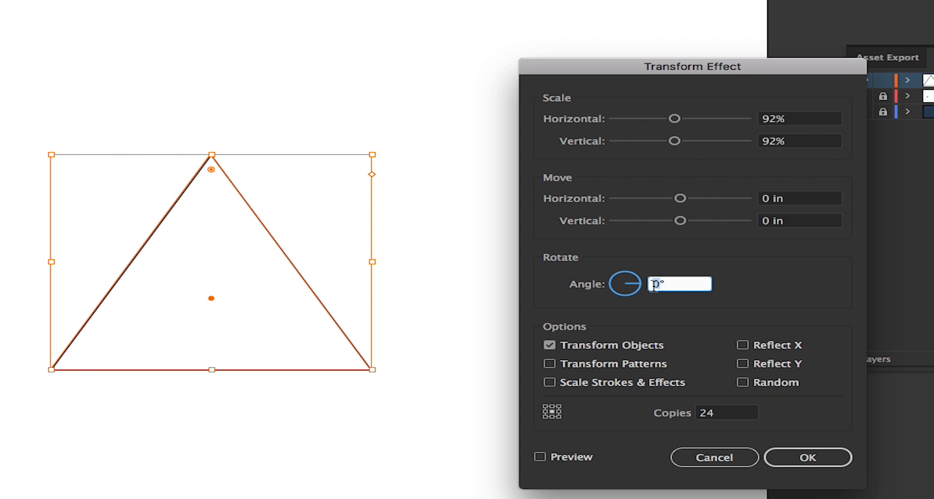
pyautogui.click(562, 458)
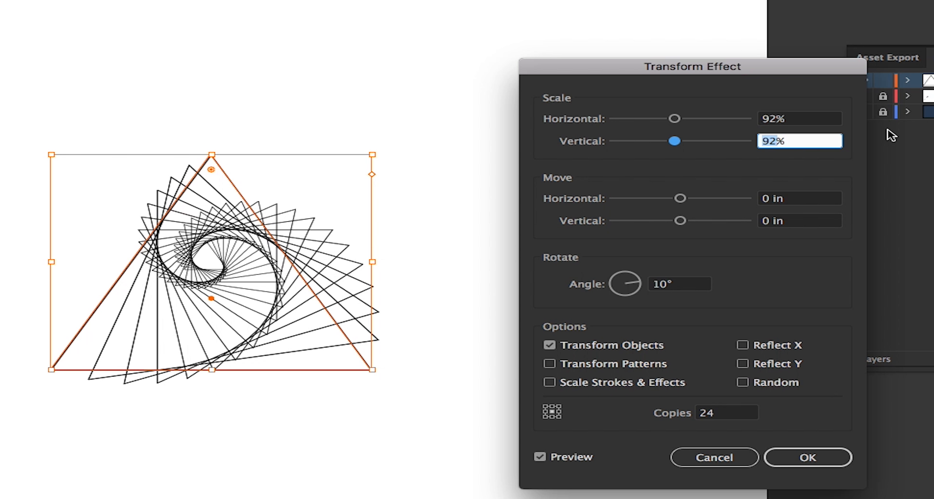
# Try a vertical and horizontal scale of 80% for the Transform effect
pyautogui.write('80')
pyautogui.click(777, 119)
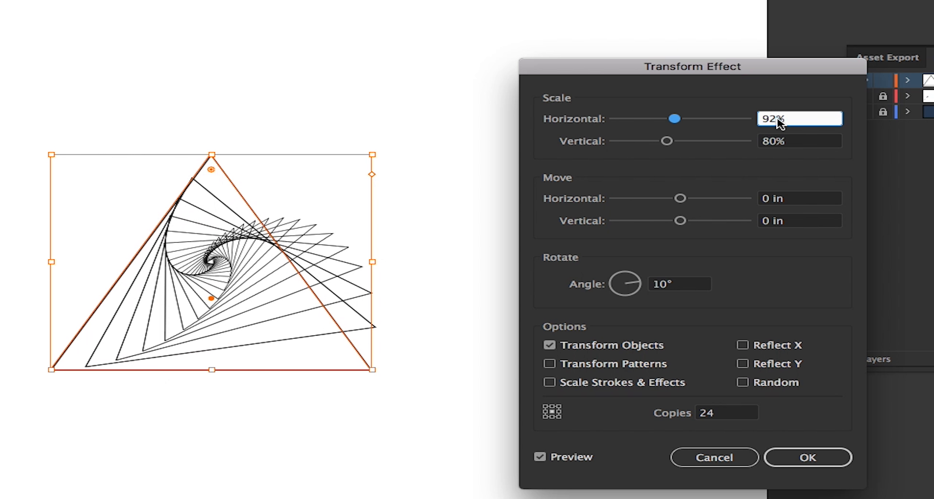
pyautogui.doubleClick(776, 118)
pyautogui.write('80')
pyautogui.press('Tab')
pyautogui.click(731, 414)
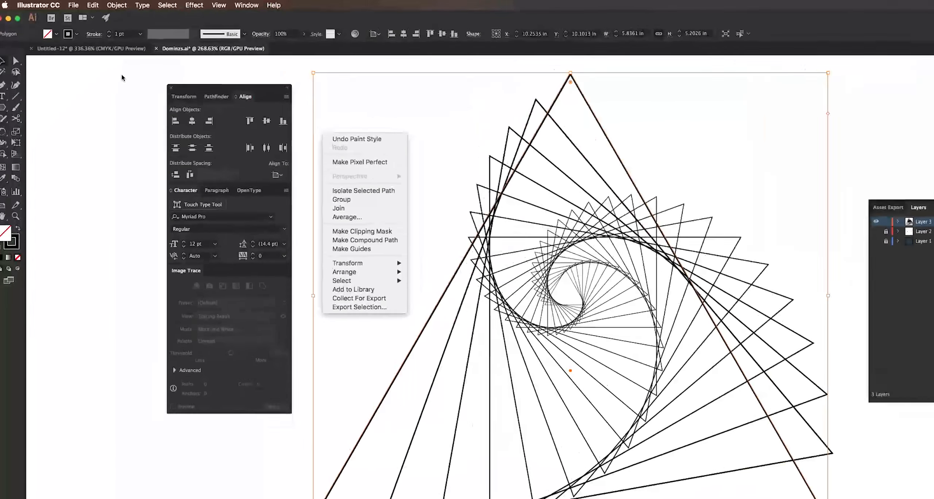
# Expand the appearance of the triangle spiral and ungroup the result into separate triangles
pyautogui.click(98, 4)
pyautogui.click(97, 4)
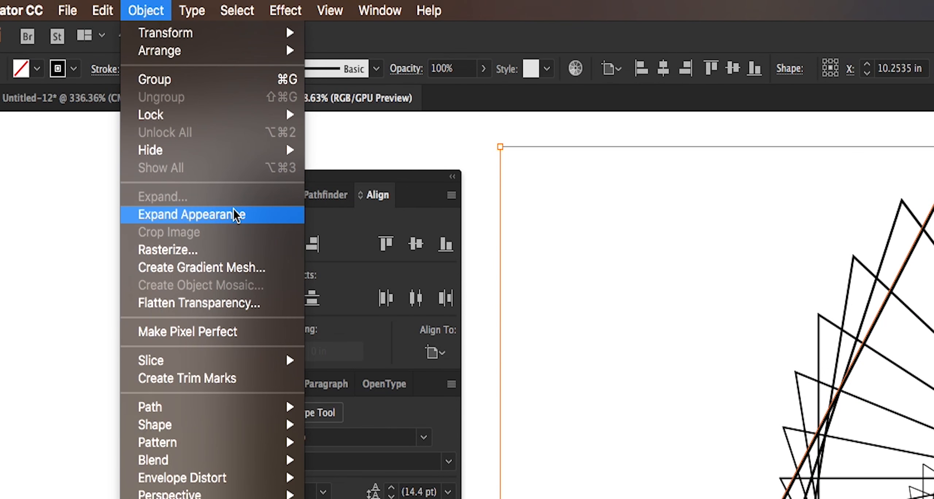
pyautogui.click(235, 215)
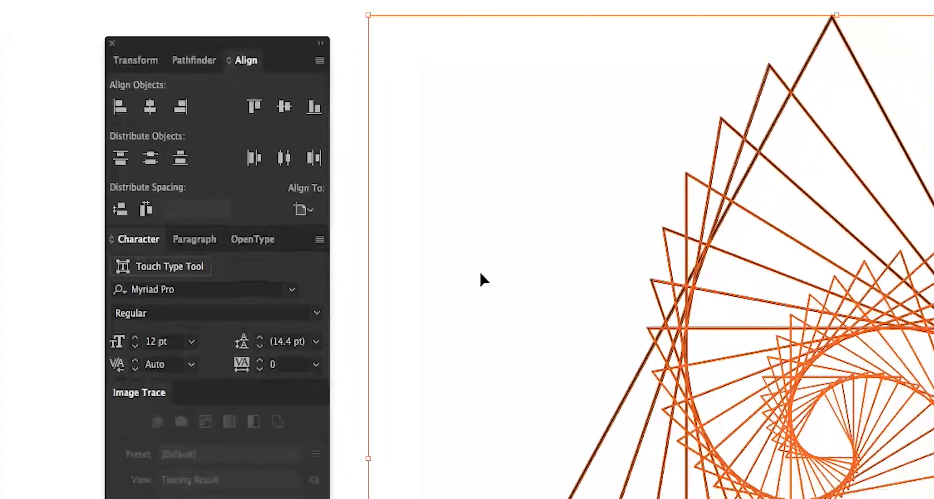
pyautogui.rightClick(613, 414)
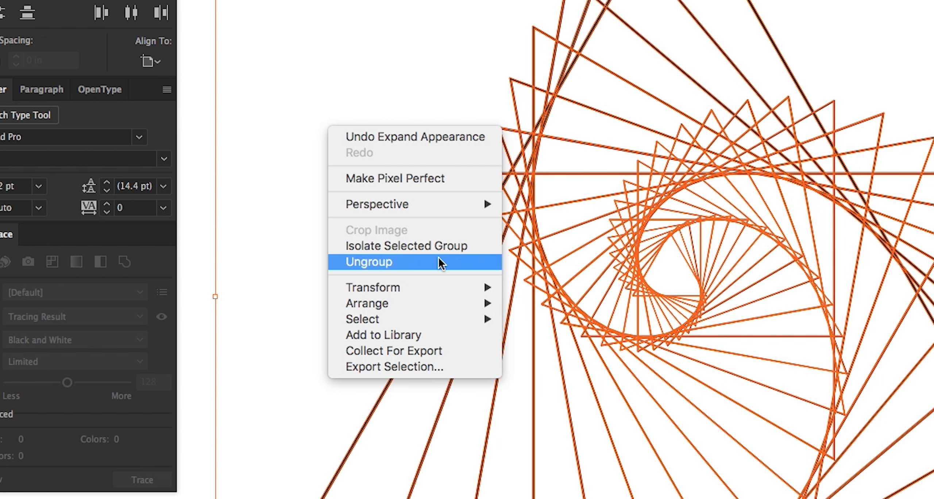
pyautogui.click(438, 261)
# Send the outermost triangle of the spiral to the back of the stacking order
pyautogui.press('k')
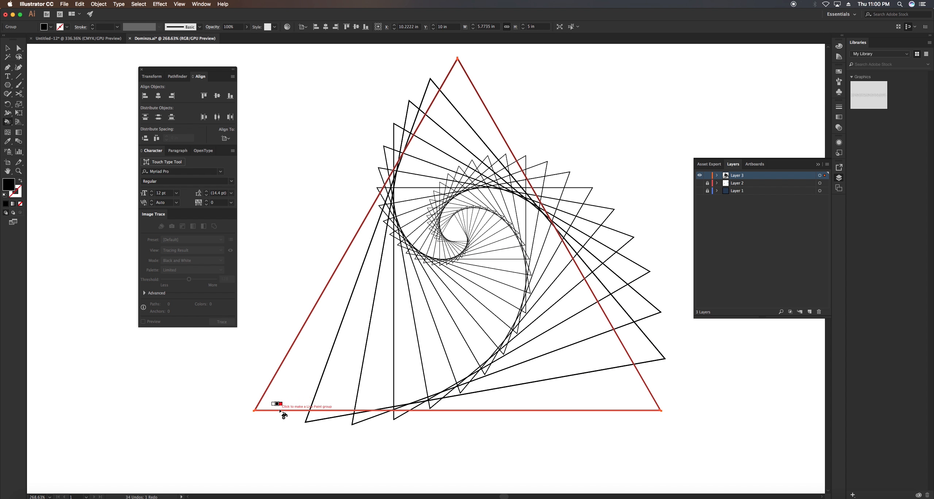
pyautogui.press('v')
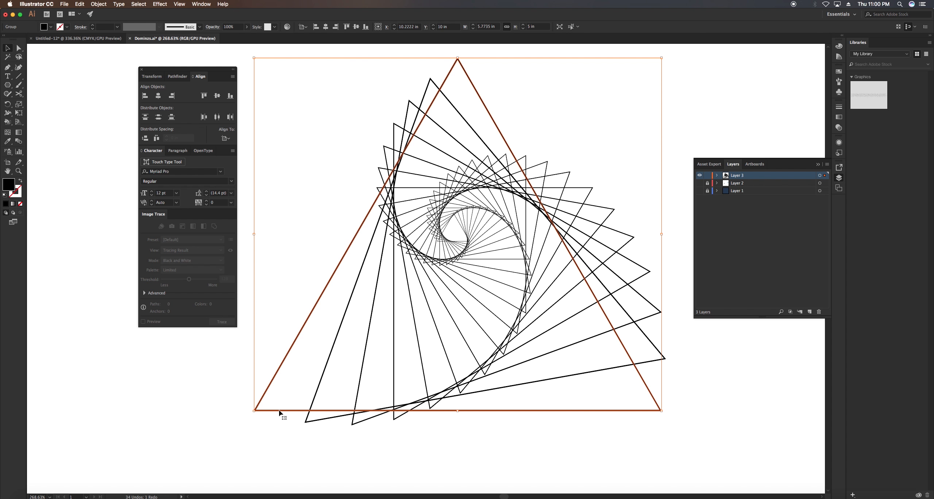
pyautogui.click(313, 421)
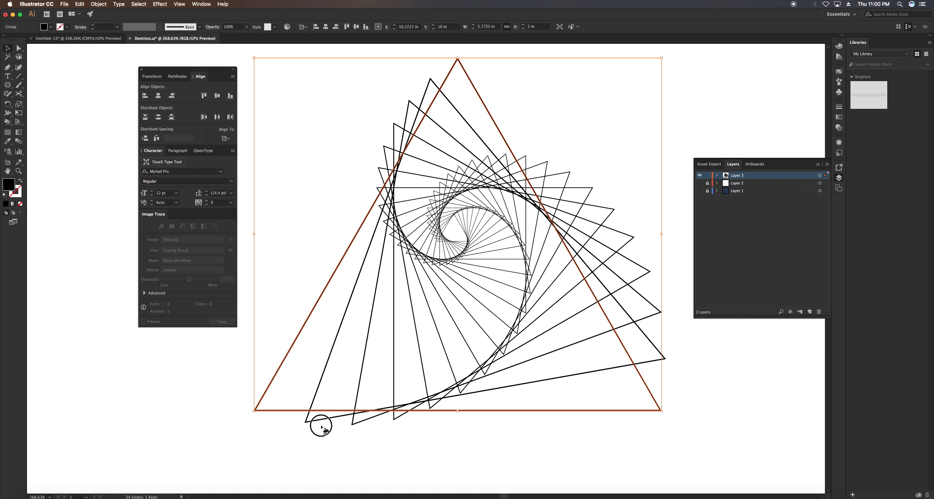
pyautogui.click(296, 410)
pyautogui.rightClick(296, 411)
pyautogui.moveTo(356, 465)
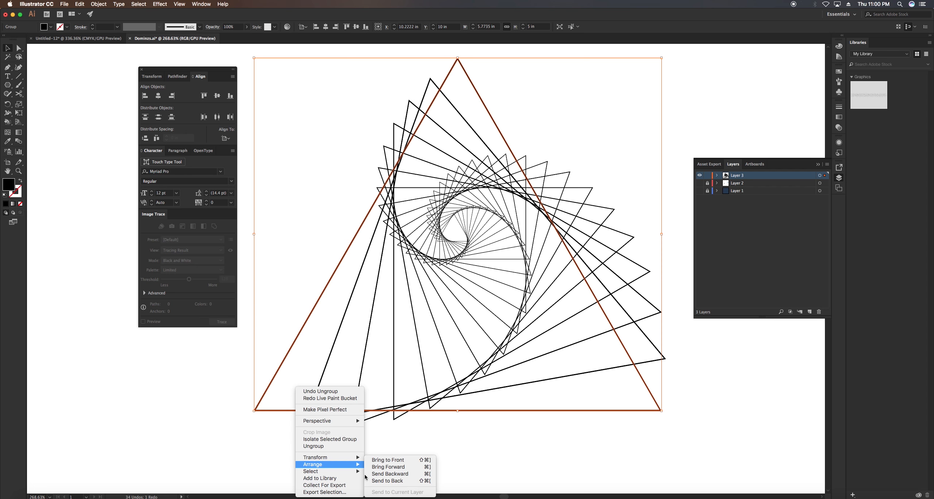
pyautogui.click(383, 480)
pyautogui.click(319, 392)
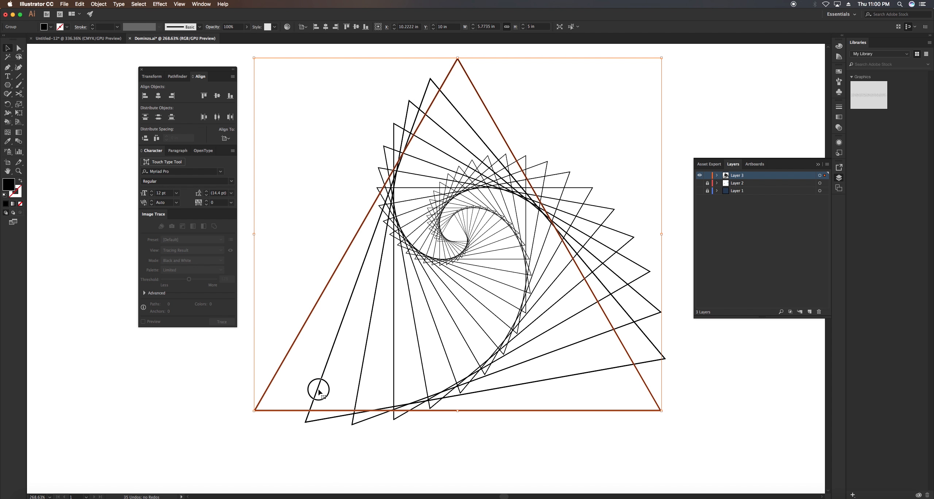
pyautogui.click(292, 410)
pyautogui.rightClick(305, 330)
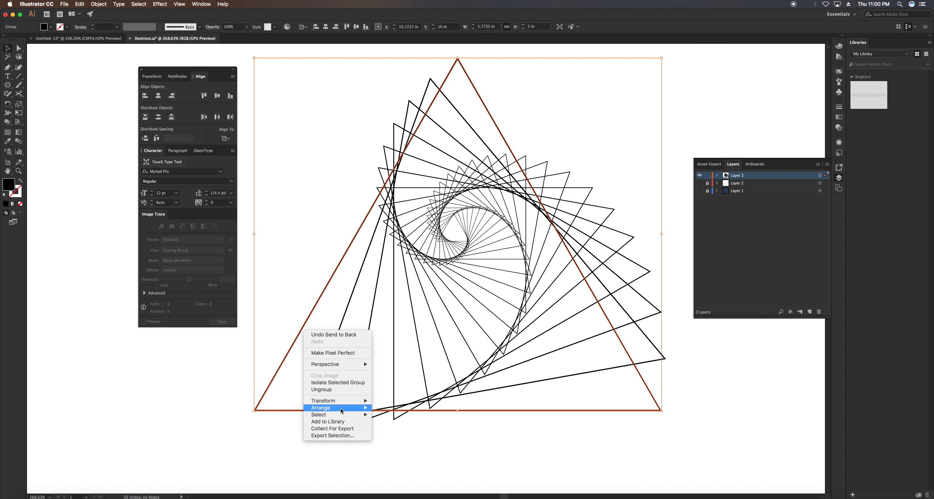
pyautogui.moveTo(341, 410)
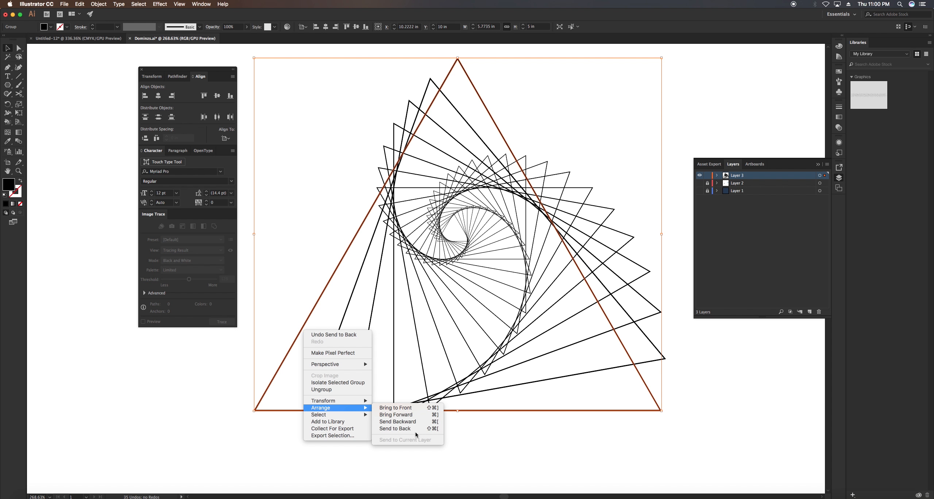
pyautogui.click(401, 421)
# Bring the second, third and fourth triangles, counted from the outermost, to the front one after another
pyautogui.rightClick(322, 376)
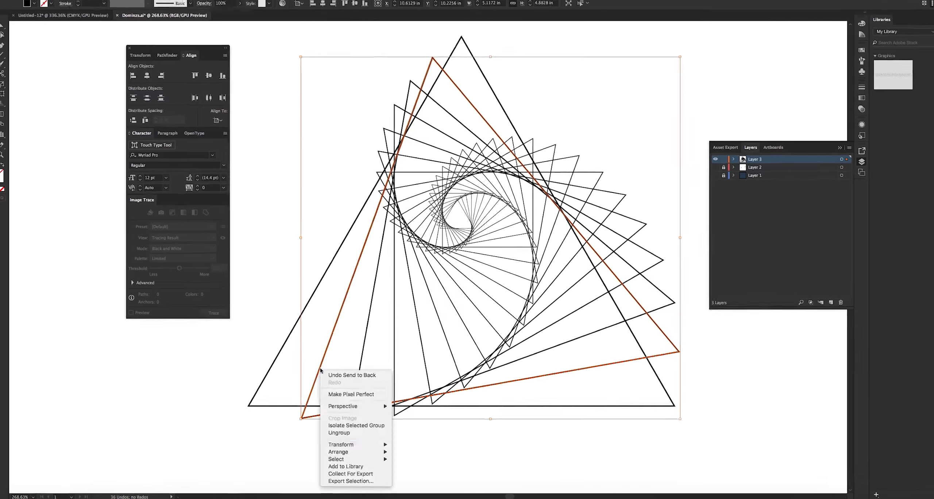
pyautogui.moveTo(361, 455)
pyautogui.click(414, 454)
pyautogui.rightClick(366, 377)
pyautogui.moveTo(415, 456)
pyautogui.click(456, 457)
pyautogui.rightClick(413, 406)
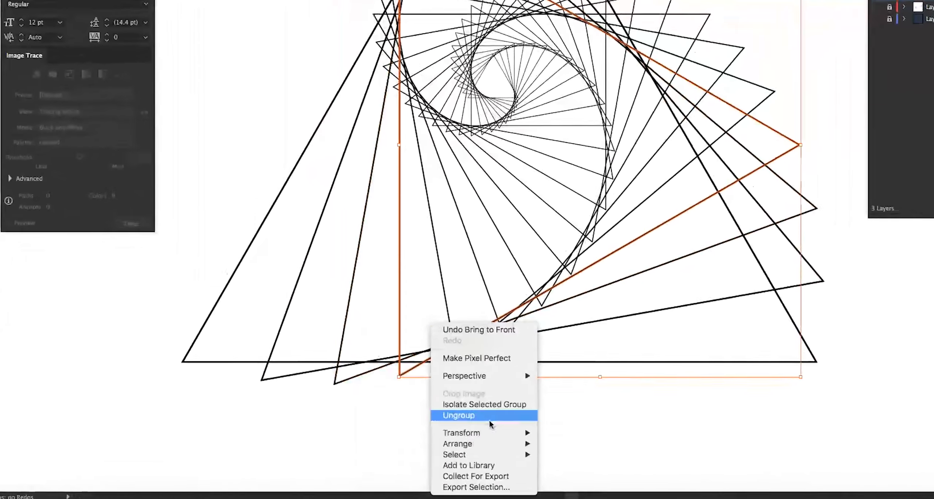
pyautogui.click(573, 444)
# Bring the fifth, sixth and seventh triangles from the outside to the front in that order
pyautogui.click(449, 311)
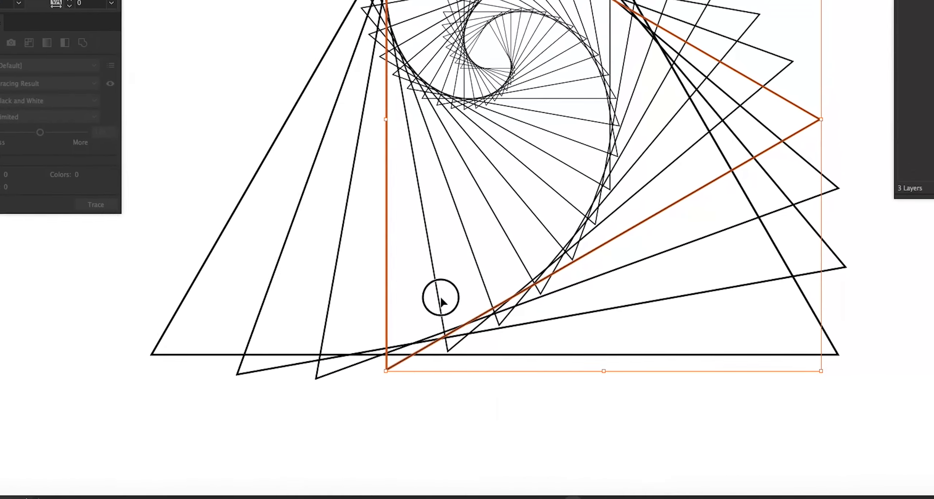
pyautogui.rightClick(473, 307)
pyautogui.click(622, 430)
pyautogui.click(486, 287)
pyautogui.rightClick(504, 284)
pyautogui.click(650, 406)
pyautogui.click(510, 251)
pyautogui.rightClick(446, 257)
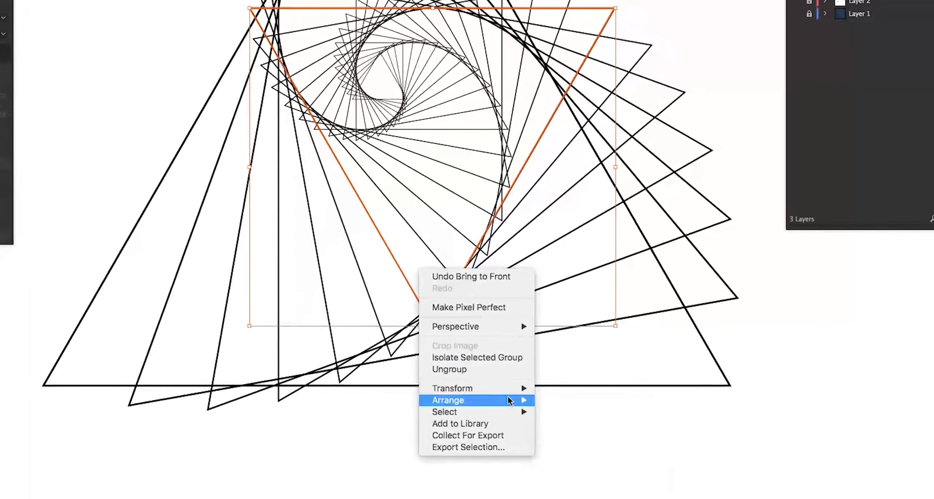
pyautogui.click(589, 392)
# Bring the eighth, ninth and tenth triangles from the outside to the front in that order
pyautogui.click(453, 237)
pyautogui.rightClick(466, 231)
pyautogui.click(608, 367)
pyautogui.click(481, 209)
pyautogui.rightClick(484, 205)
pyautogui.click(625, 340)
pyautogui.click(396, 225)
pyautogui.rightClick(401, 216)
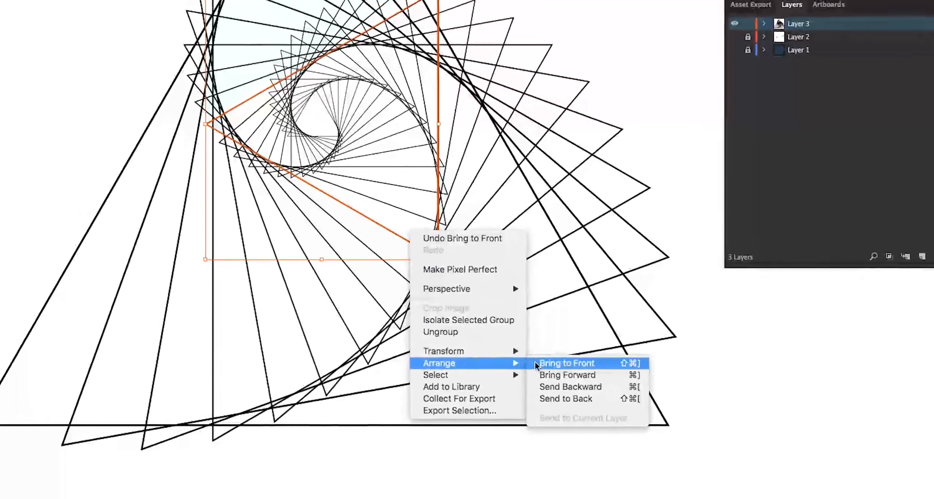
pyautogui.click(529, 348)
# Bring the eleventh, twelfth and thirteenth triangles from the outside to the front in that order
pyautogui.click(396, 197)
pyautogui.rightClick(399, 187)
pyautogui.click(535, 318)
pyautogui.click(403, 175)
pyautogui.rightClick(412, 173)
pyautogui.click(600, 360)
pyautogui.click(428, 205)
pyautogui.rightClick(433, 197)
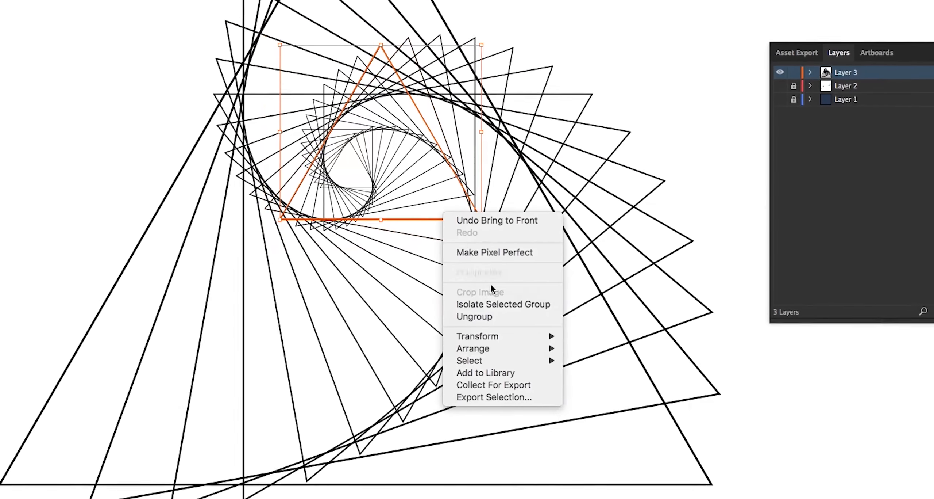
pyautogui.click(581, 333)
# Bring the fourteenth, fifteenth and sixteenth triangles from the outside to the front in that order
pyautogui.click(420, 188)
pyautogui.rightClick(426, 178)
pyautogui.click(575, 313)
pyautogui.click(412, 175)
pyautogui.click(613, 361)
pyautogui.click(448, 216)
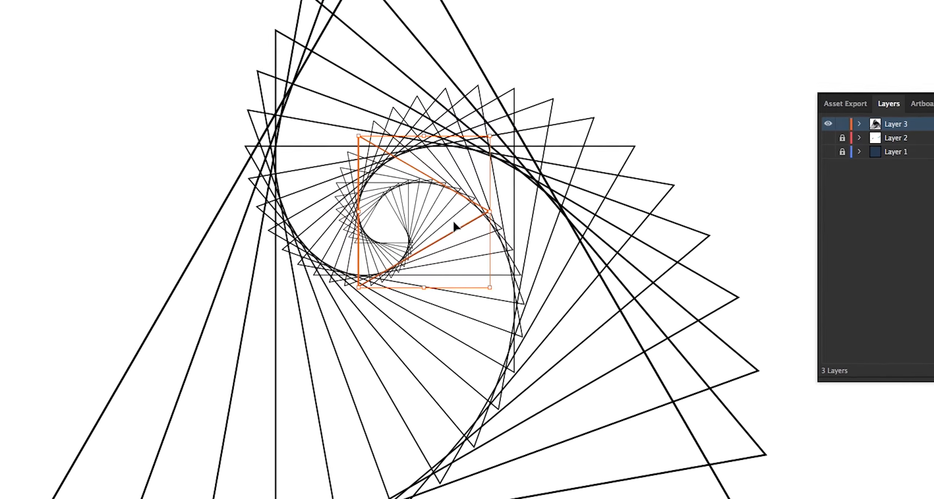
pyautogui.rightClick(444, 209)
pyautogui.click(607, 349)
# Bring the seventeenth to twentieth triangles from the outside to the front, working inwards one by one
pyautogui.click(439, 207)
pyautogui.rightClick(438, 202)
pyautogui.moveTo(490, 342)
pyautogui.click(647, 389)
pyautogui.click(469, 238)
pyautogui.rightClick(465, 238)
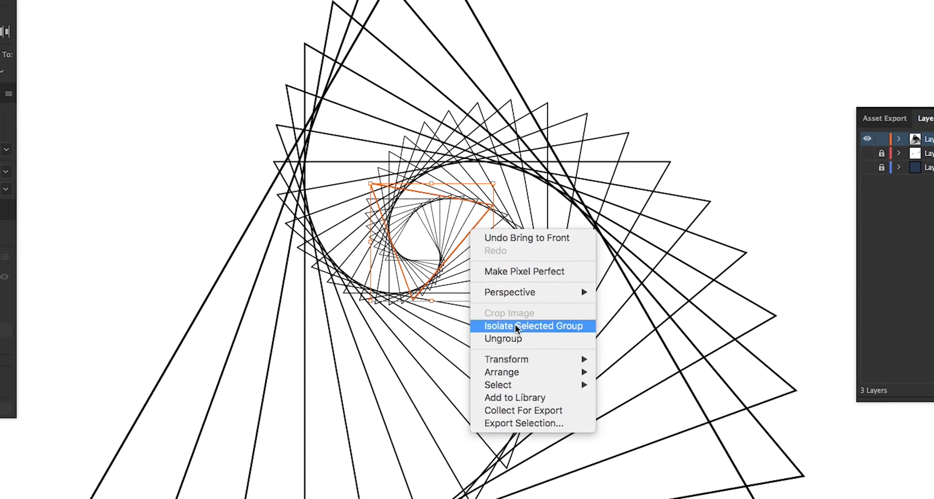
pyautogui.click(634, 382)
pyautogui.click(456, 233)
pyautogui.rightClick(456, 235)
pyautogui.click(623, 379)
pyautogui.rightClick(446, 233)
pyautogui.click(623, 331)
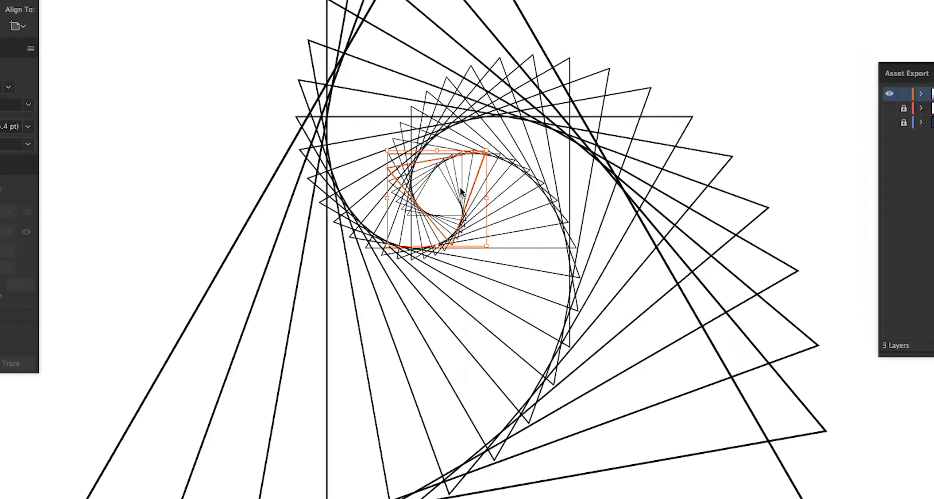
# Bring the next two triangles inward, following the twentieth from the outside, to the front one by one
pyautogui.click(462, 189)
pyautogui.rightClick(463, 188)
pyautogui.click(619, 331)
pyautogui.click(457, 185)
pyautogui.rightClick(456, 185)
pyautogui.click(639, 284)
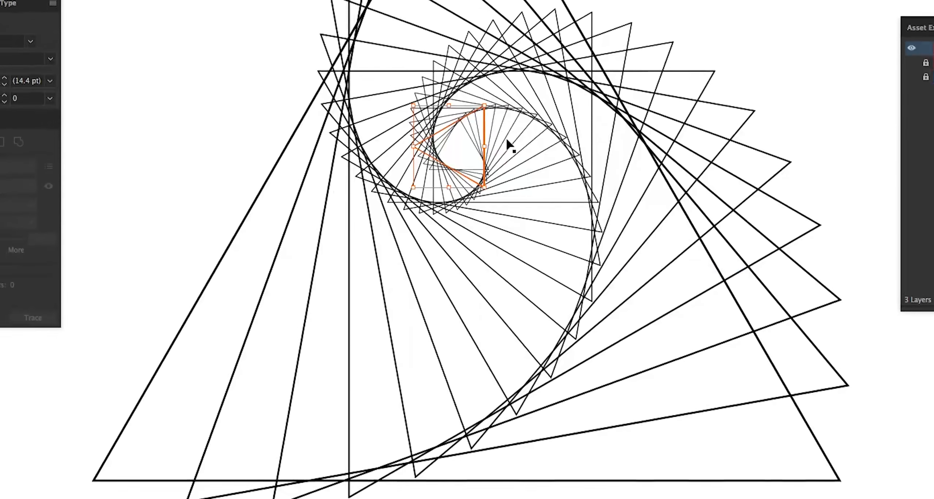
# Bring the three innermost triangles to the front one by one, ending with the smallest
pyautogui.scroll(10, 481, 131)
pyautogui.click(429, 196)
pyautogui.rightClick(412, 199)
pyautogui.moveTo(477, 341)
pyautogui.click(576, 341)
pyautogui.click(400, 192)
pyautogui.rightClick(401, 194)
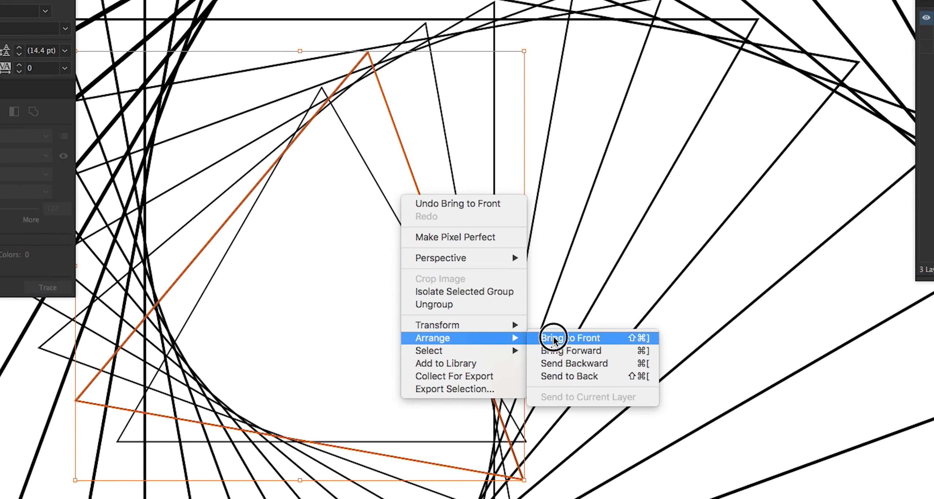
pyautogui.click(553, 338)
pyautogui.click(383, 228)
pyautogui.rightClick(384, 228)
pyautogui.moveTo(459, 373)
pyautogui.click(554, 368)
pyautogui.moveTo(610, 357); pyautogui.dragTo(308, 326)
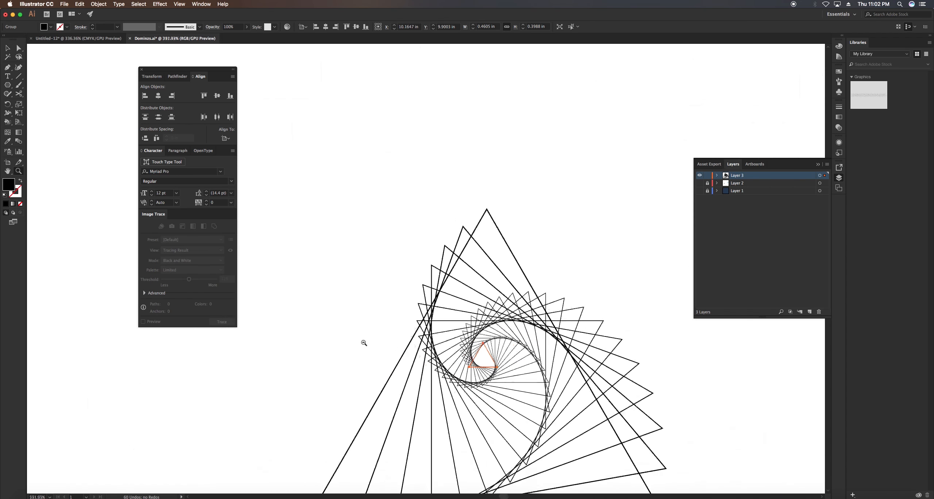
pyautogui.scroll(-6, 420, 336)
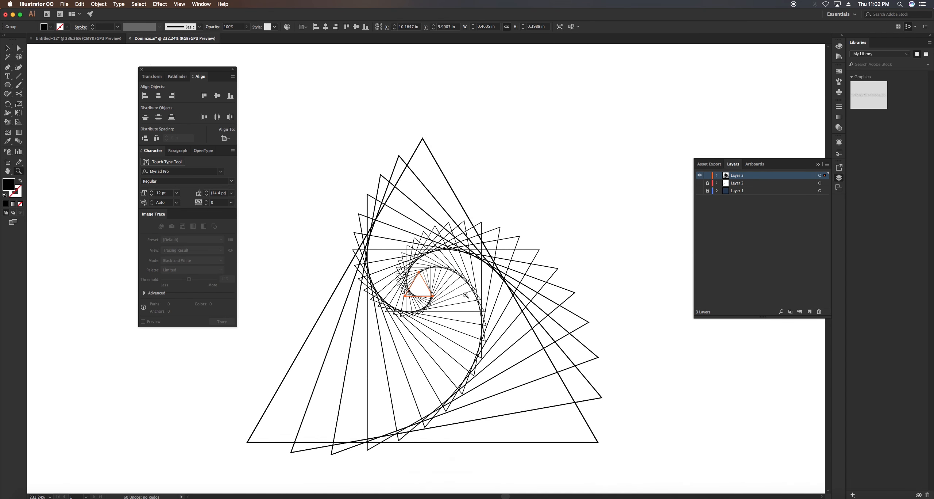
# Select the whole triangle spiral and move it into the artboard's upper-left corner
pyautogui.press('v')
pyautogui.moveTo(381, 413); pyautogui.dragTo(584, 217)
pyautogui.click(420, 230)
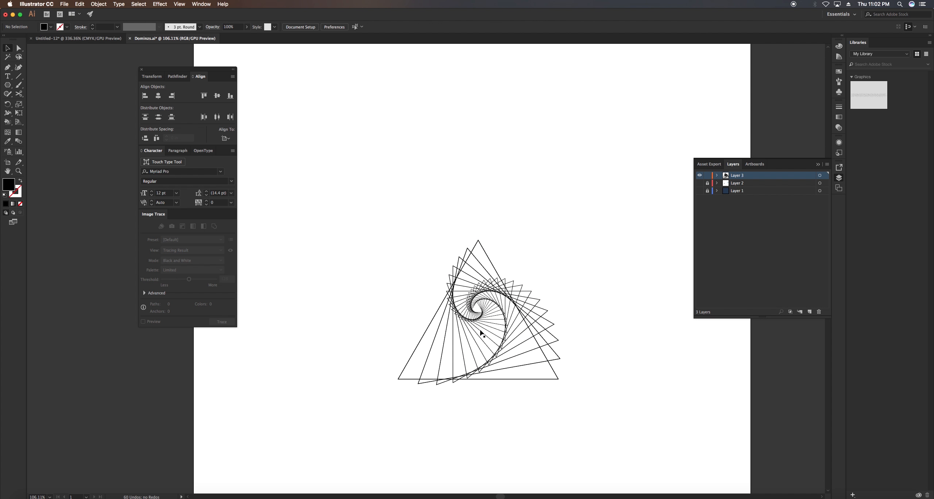
pyautogui.scroll(-3, 529, 318)
pyautogui.press('v')
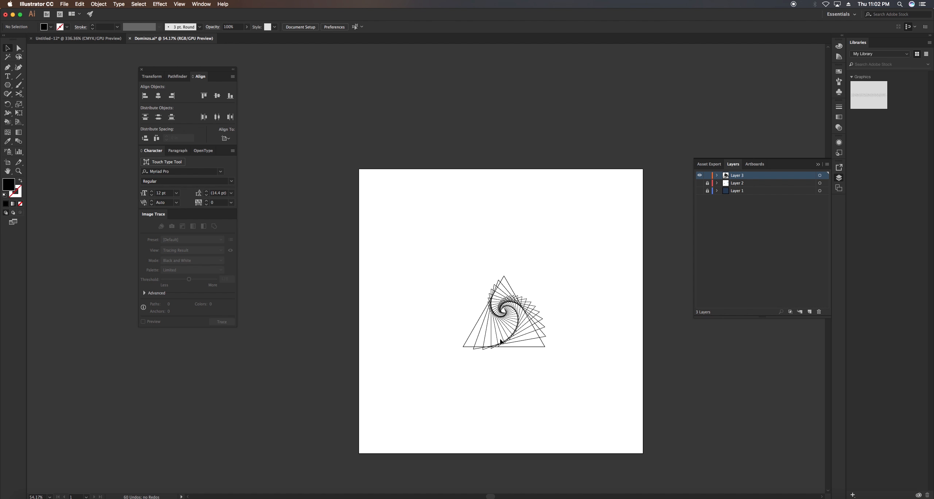
pyautogui.moveTo(567, 356); pyautogui.dragTo(434, 254)
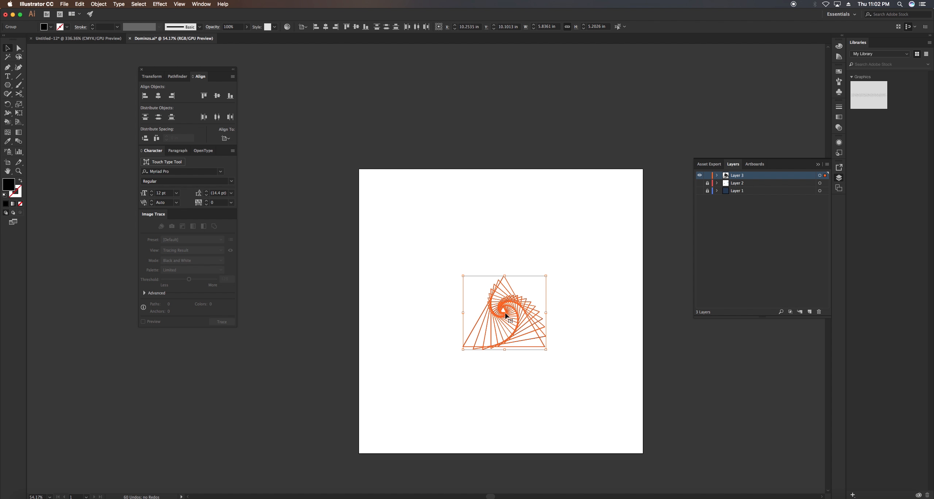
pyautogui.moveTo(506, 315); pyautogui.dragTo(405, 208)
# Ungroup the spiral's triangles and clear the selection
pyautogui.rightClick(405, 207)
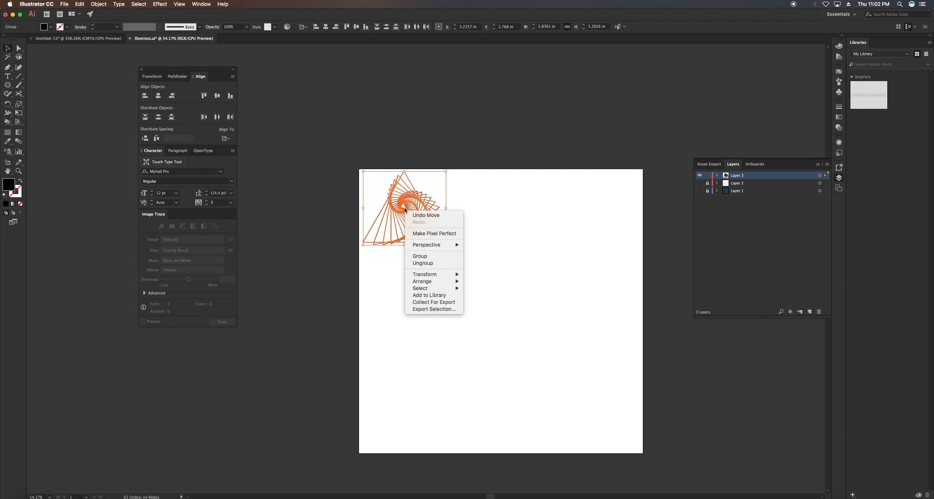
pyautogui.click(423, 263)
pyautogui.click(484, 268)
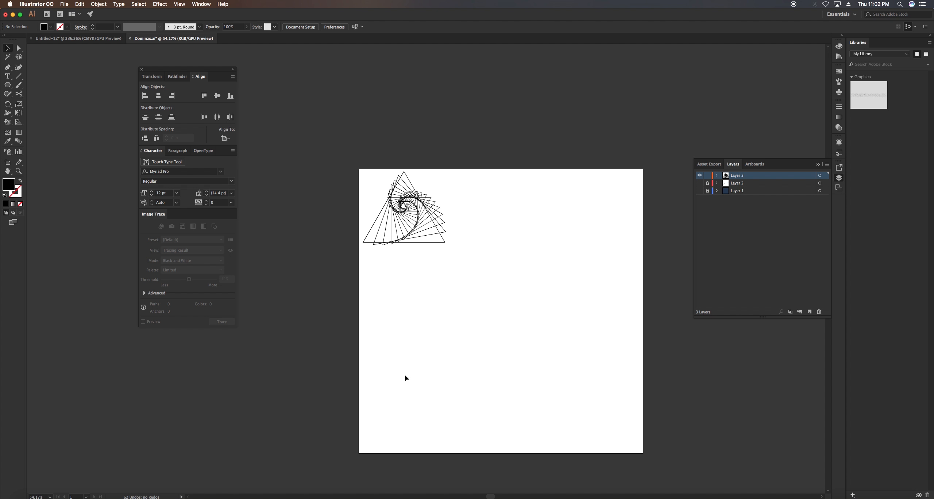
# Draw a black square about 0.72 in wide and align it to the artboard's bottom-left corner
pyautogui.press('m')
pyautogui.moveTo(393, 409); pyautogui.dragTo(403, 397)
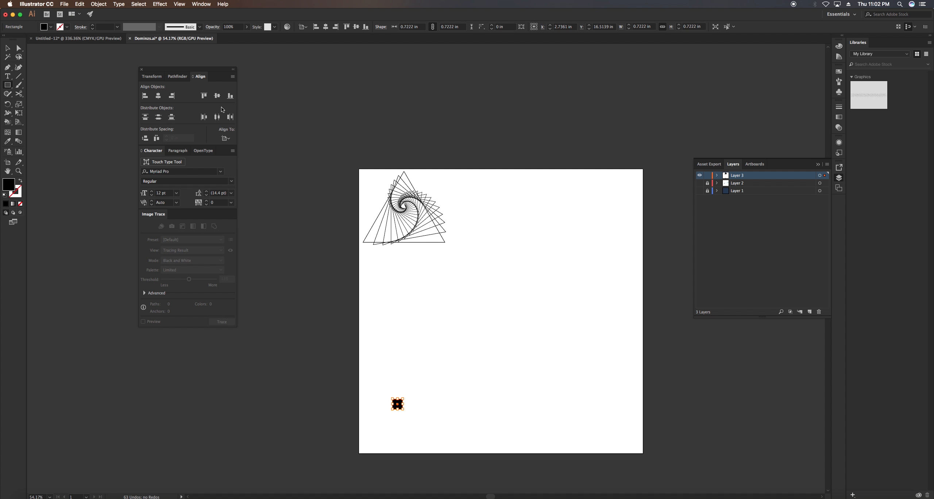
pyautogui.click(230, 96)
pyautogui.click(146, 98)
# Duplicate the black square and align the copy to the artboard's bottom edge, centred horizontally
pyautogui.moveTo(364, 448); pyautogui.dragTo(413, 415)
pyautogui.moveTo(471, 367); pyautogui.dragTo(383, 256)
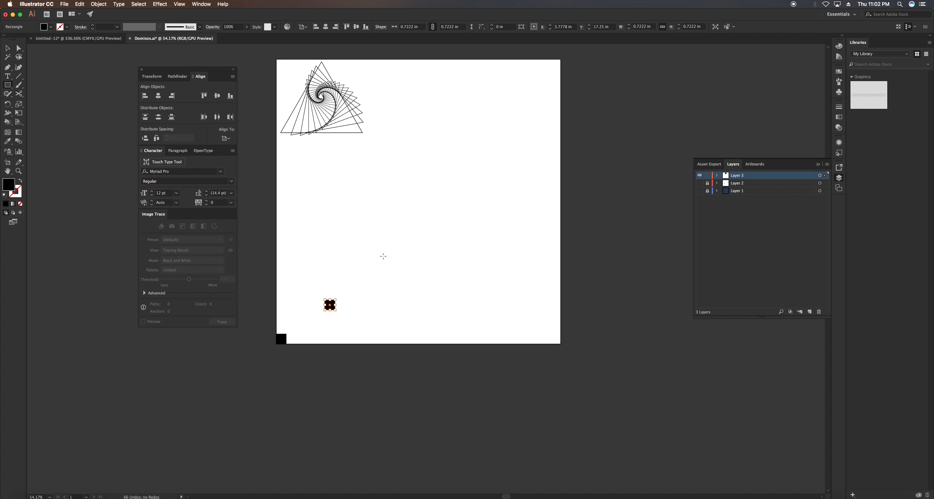
pyautogui.click(230, 96)
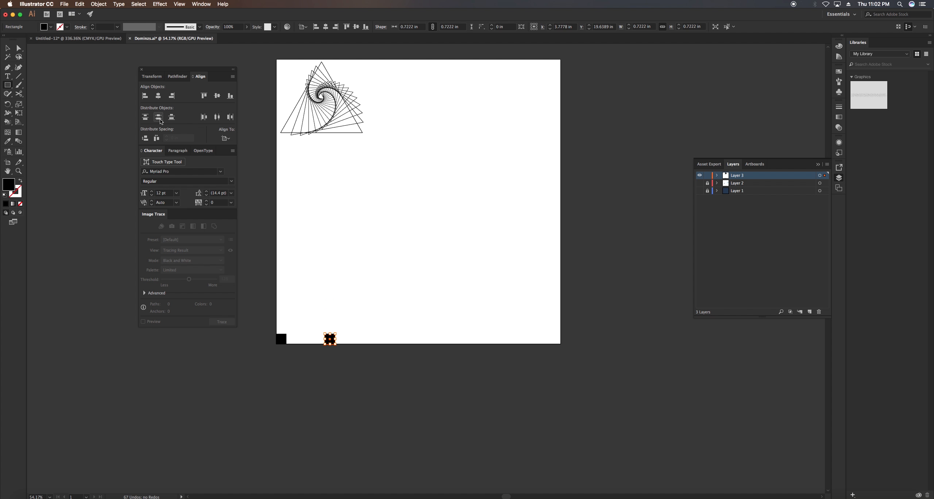
pyautogui.click(159, 96)
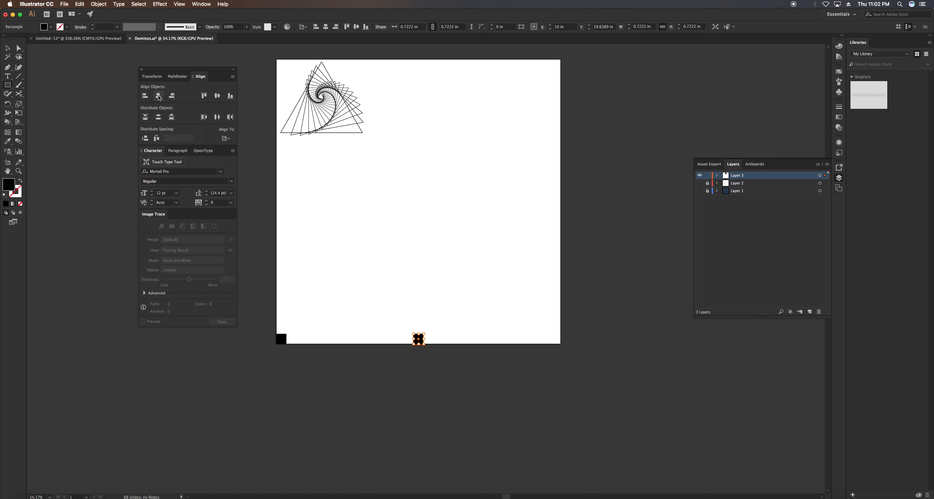
# Duplicate the centred square and align the copy to the artboard's bottom-right corner
pyautogui.press('v')
pyautogui.click(436, 336)
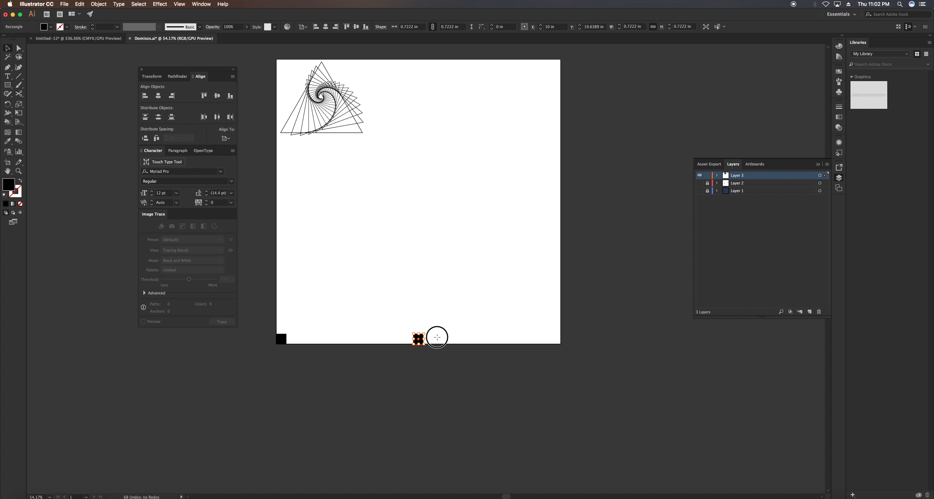
pyautogui.moveTo(422, 342); pyautogui.dragTo(483, 316)
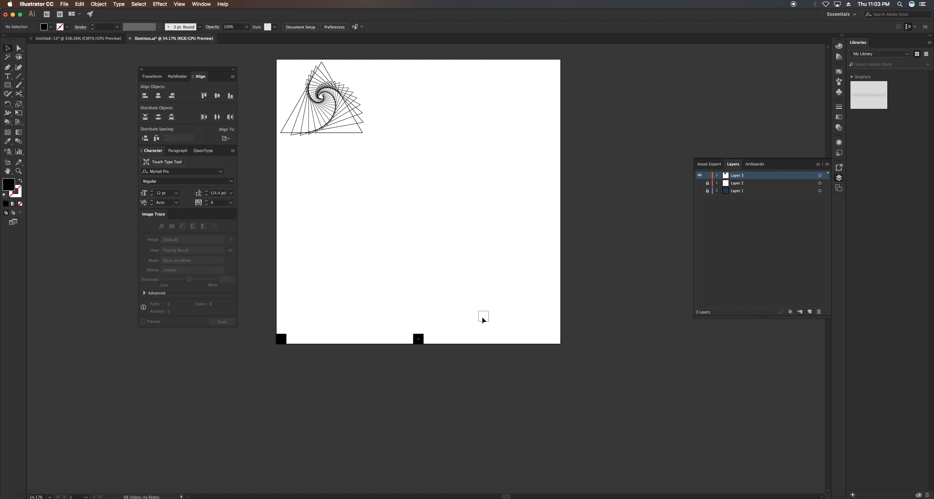
pyautogui.click(230, 97)
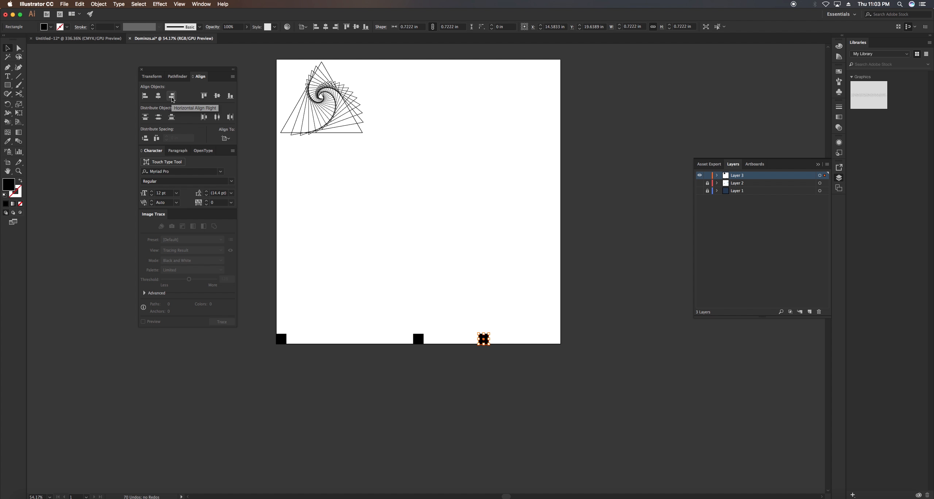
pyautogui.click(172, 98)
pyautogui.click(298, 334)
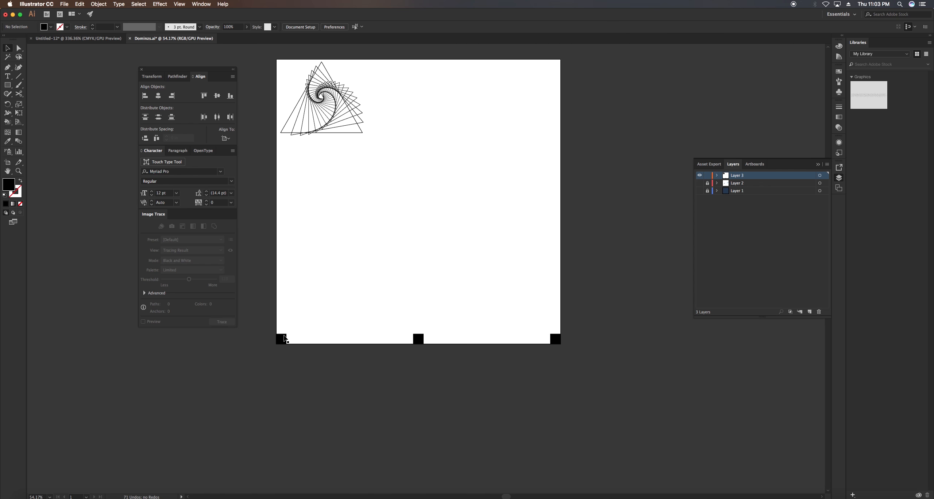
# Switch to Finder, open the COLORS folder and preview the colour palette screenshots, starting with the dark red and orange one
pyautogui.click(36, 493)
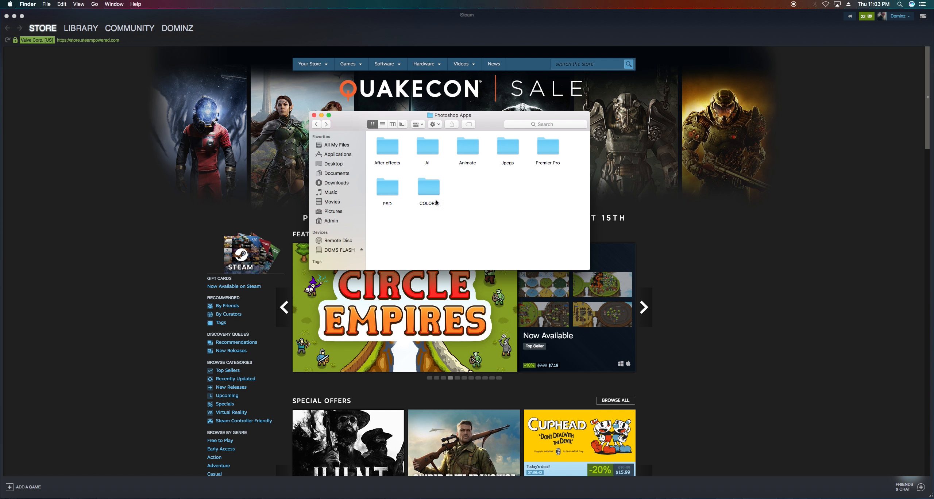
pyautogui.doubleClick(438, 189)
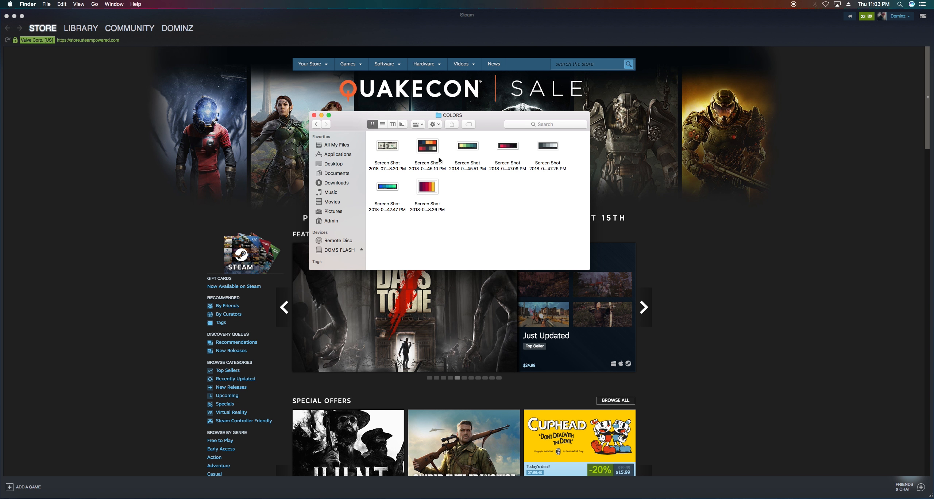
pyautogui.click(429, 150)
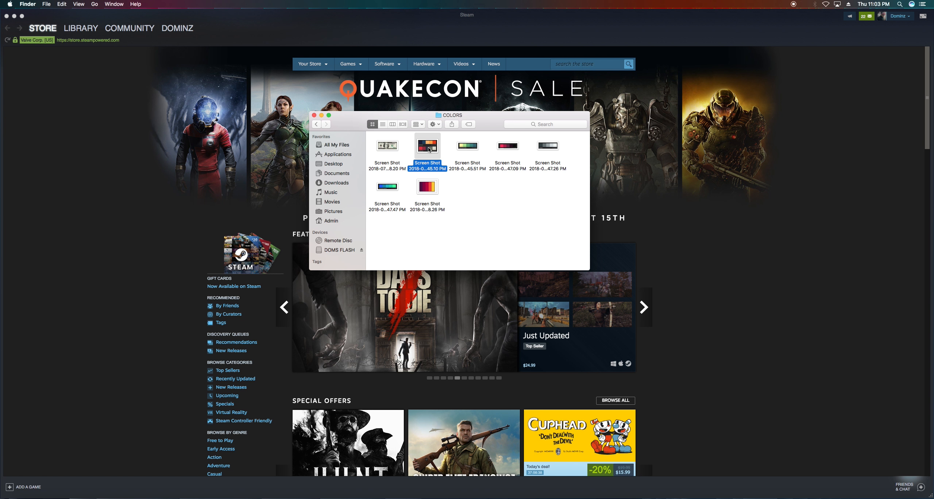
pyautogui.press('space')
pyautogui.press('Right')
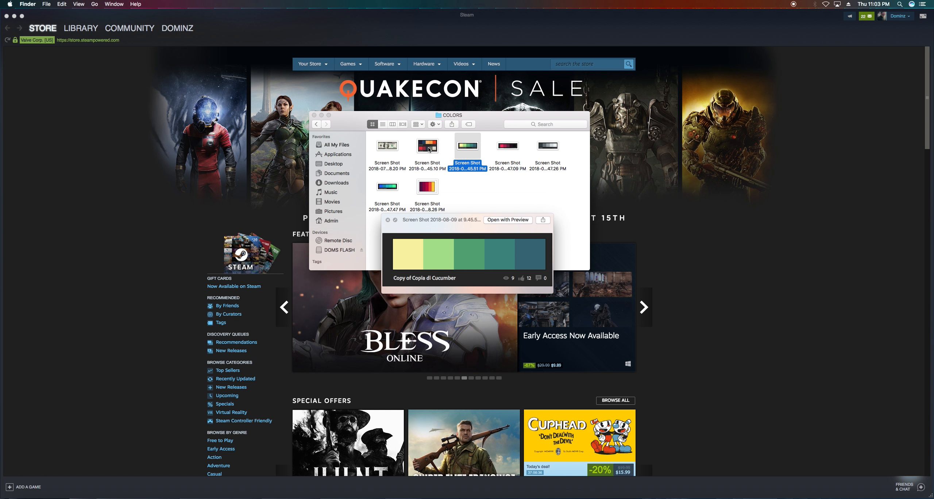